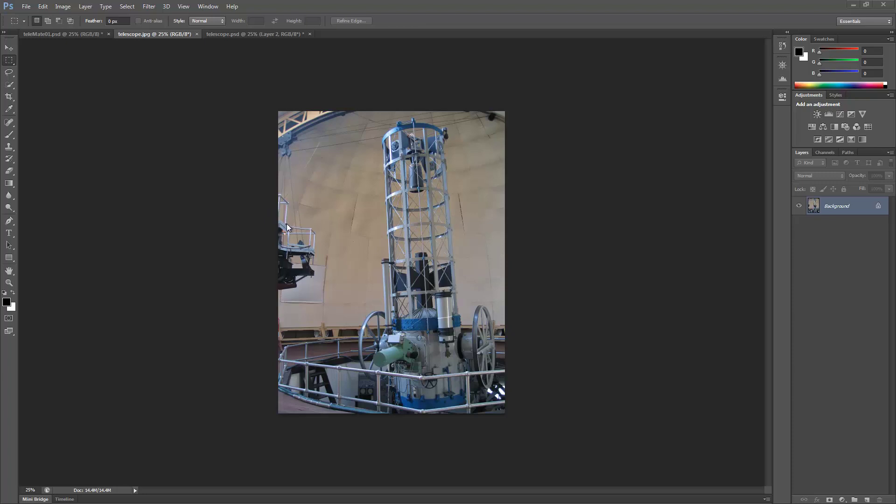
# Step: Compare layer visibility in the finished telescope.psd example, then return to telescope.jpg
pyautogui.click(260, 33)
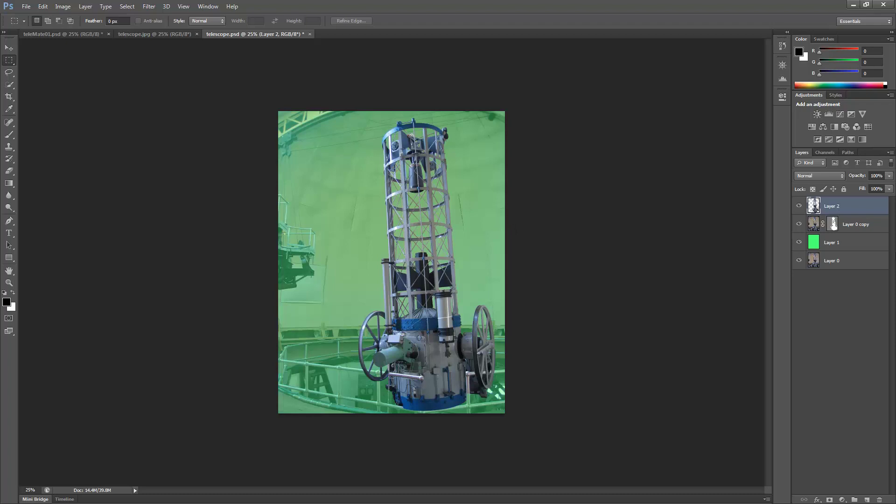
pyautogui.click(800, 207)
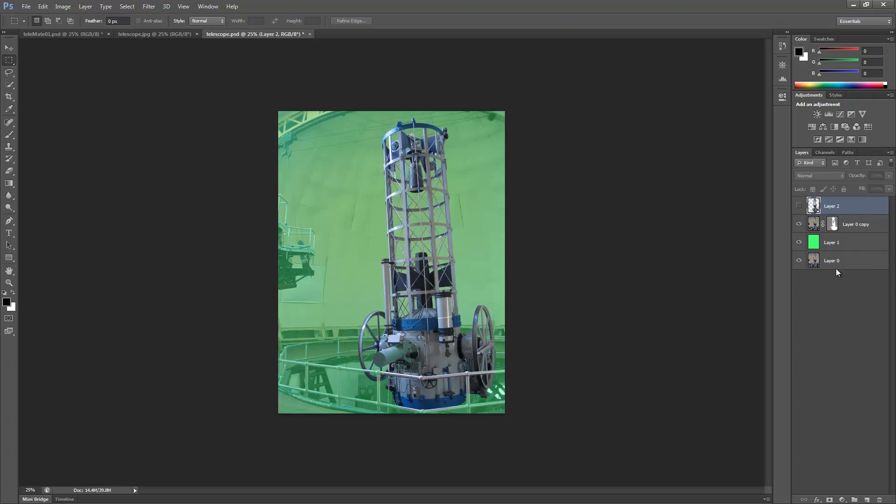
pyautogui.click(799, 242)
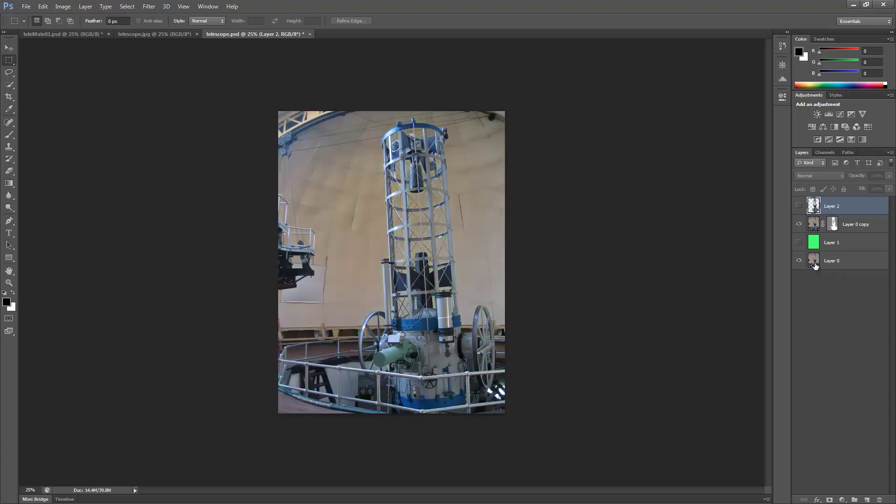
pyautogui.click(799, 242)
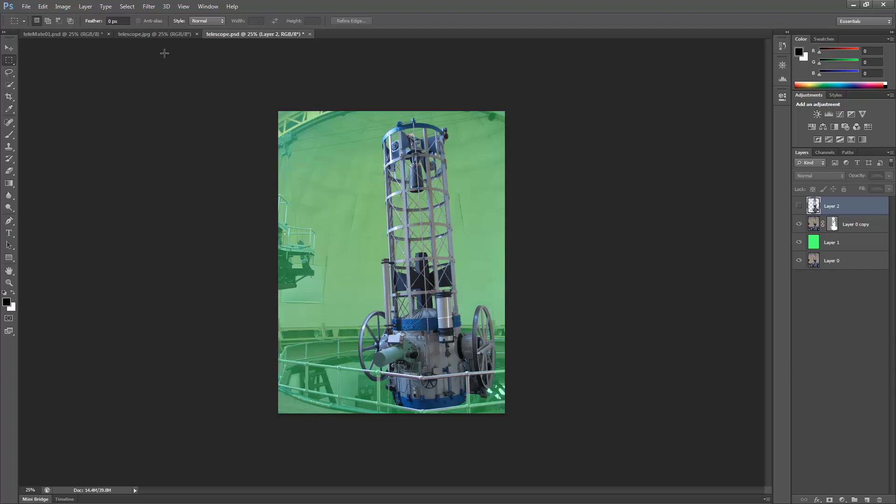
pyautogui.click(164, 34)
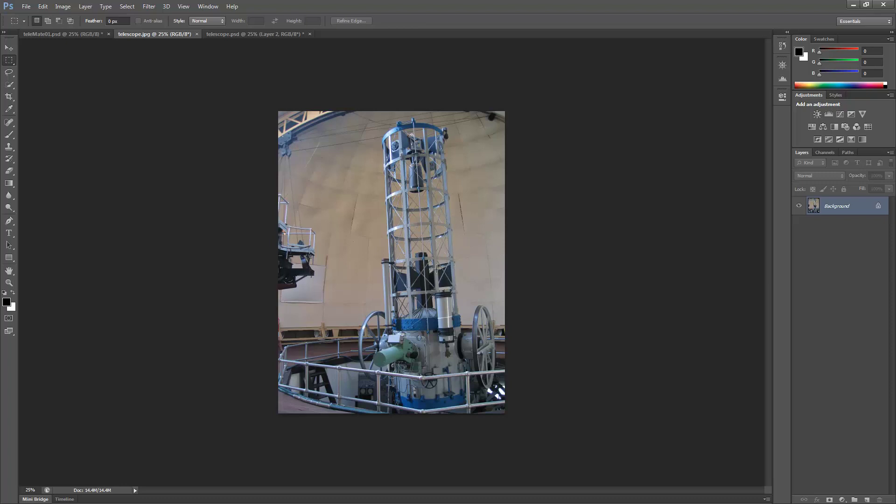
# Step: Zoom the photo to 50% and duplicate the Background into Layer 1
pyautogui.press('alt')
pyautogui.hotkey('ctrl', '+')
pyautogui.hotkey('ctrl', '+')
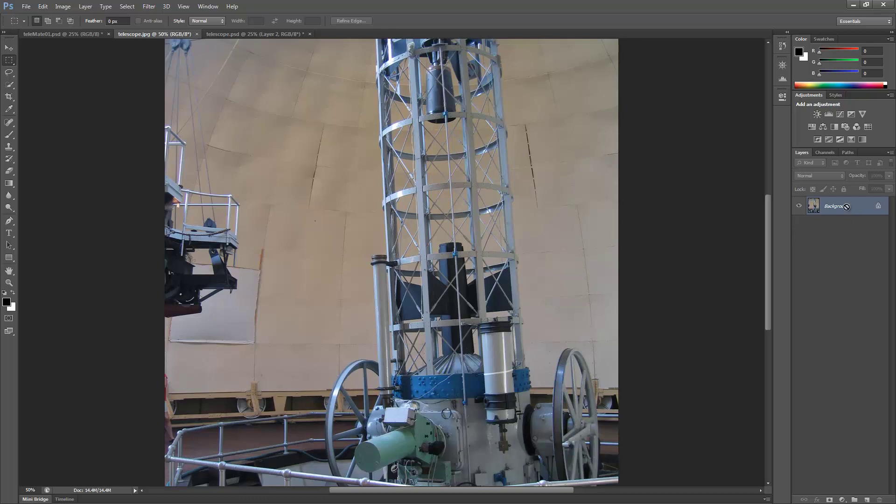
pyautogui.hotkey('ctrl', 'j')
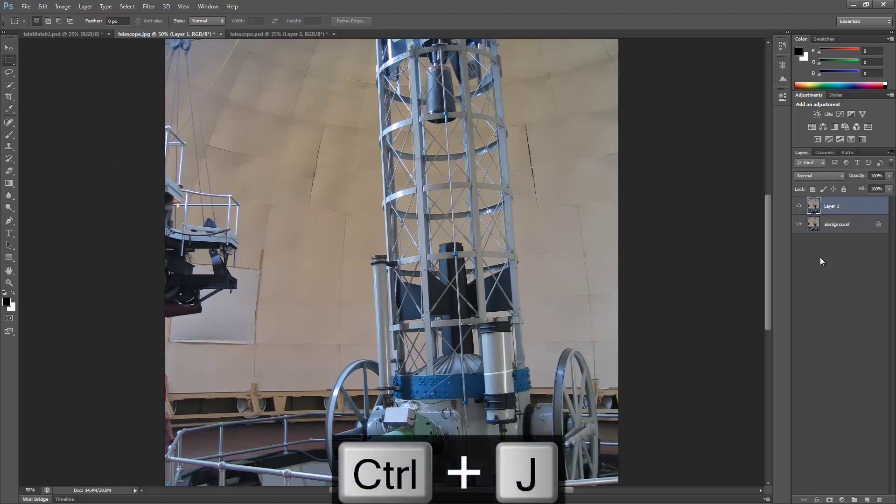
# Step: Add a new empty layer named 'solid' directly above the Background
pyautogui.click(842, 226)
pyautogui.hotkey('ctrl', 'shift', 'n')
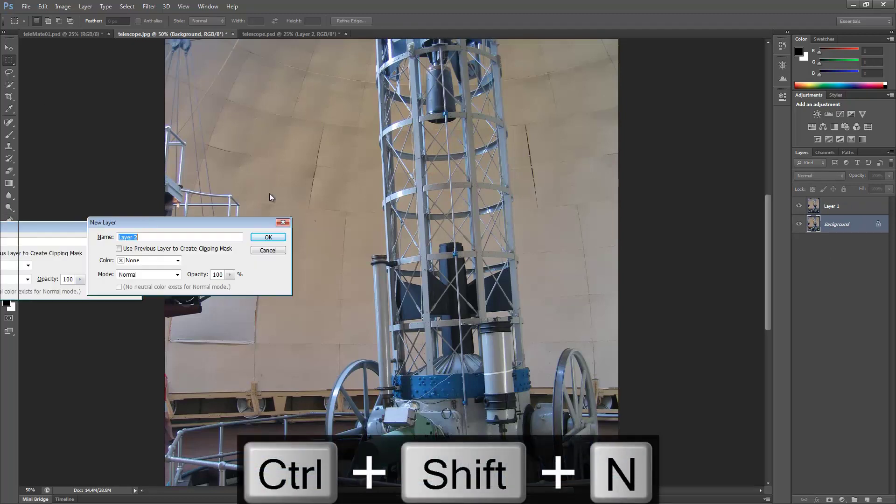
pyautogui.moveTo(270, 193); pyautogui.dragTo(498, 191)
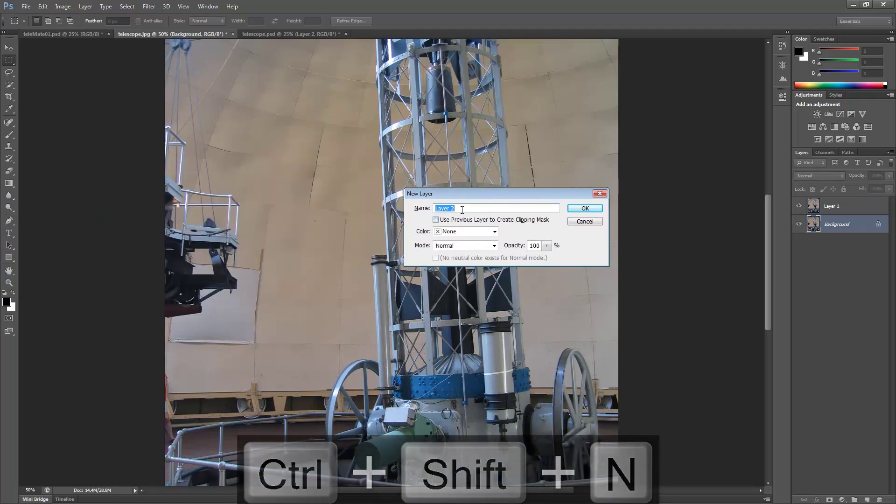
pyautogui.press('BackSpace')
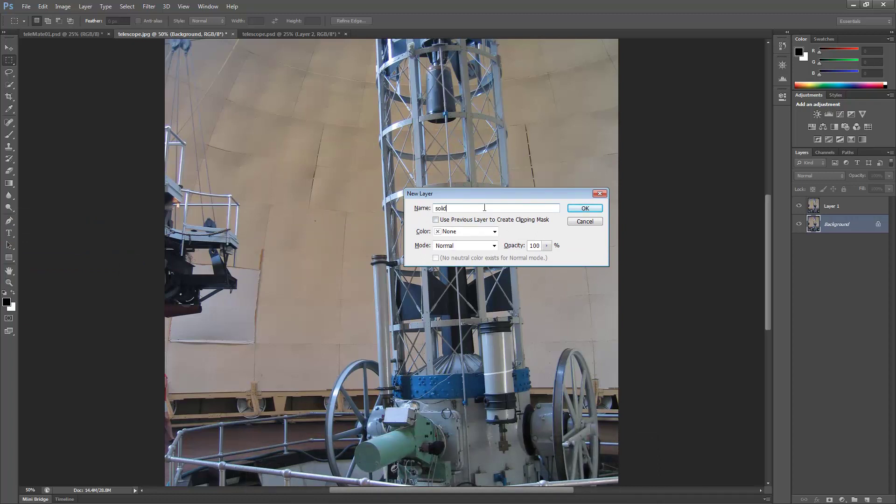
pyautogui.press('Return')
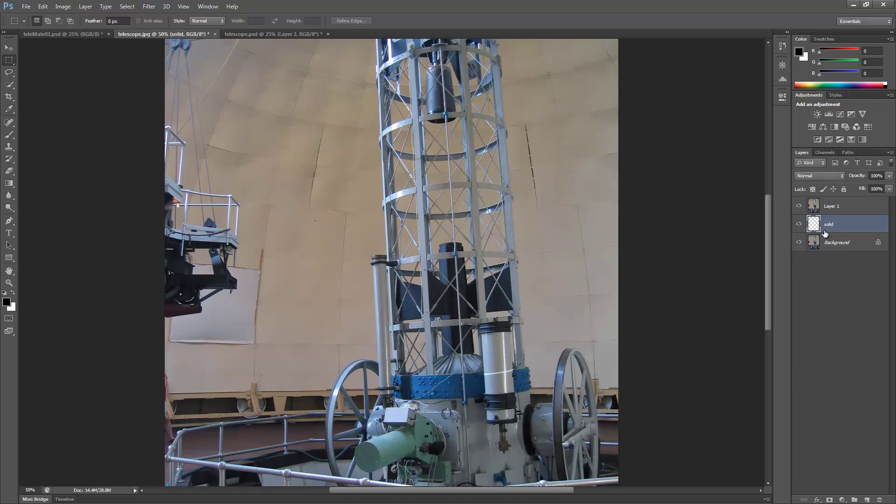
# Step: Set the foreground colour to bright green 0cff00
pyautogui.click(7, 303)
pyautogui.click(456, 212)
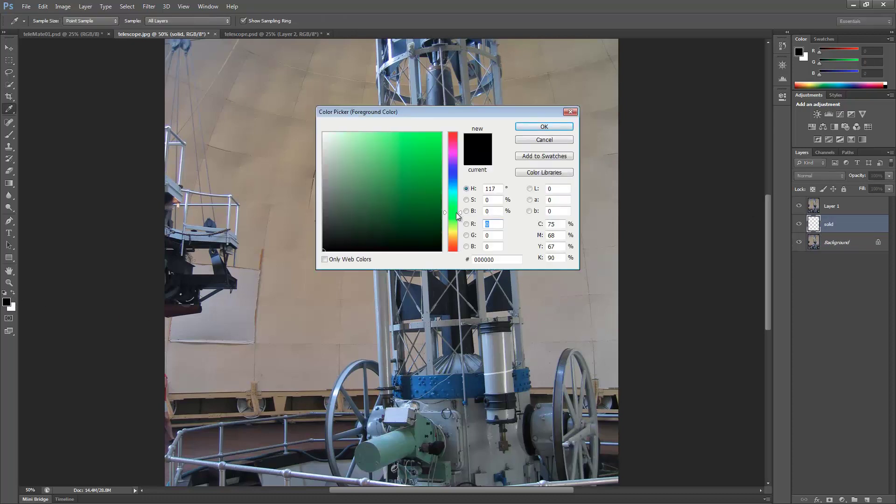
pyautogui.click(441, 133)
pyautogui.click(545, 126)
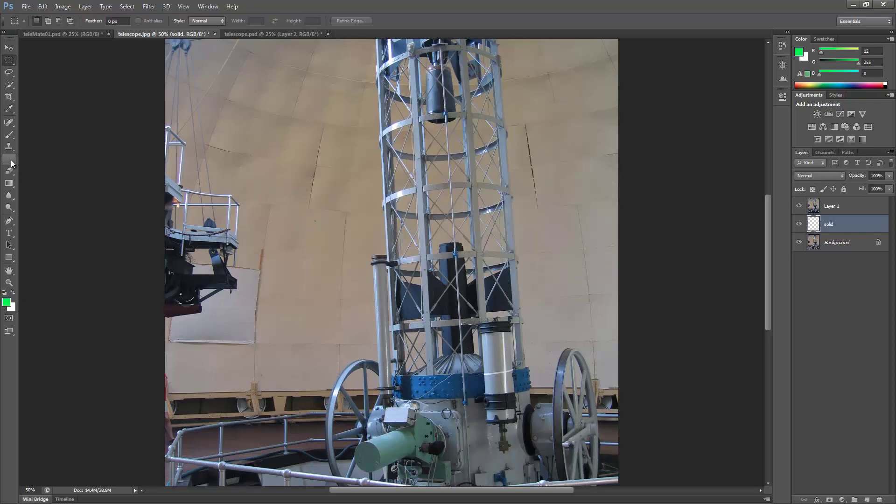
# Step: Fill the solid layer with the green using the Paint Bucket Tool
pyautogui.click(10, 183)
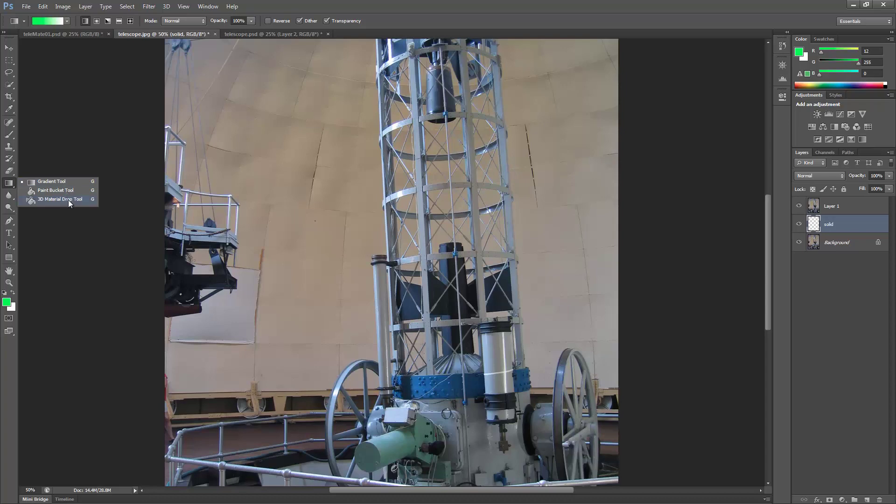
pyautogui.click(58, 193)
pyautogui.click(479, 290)
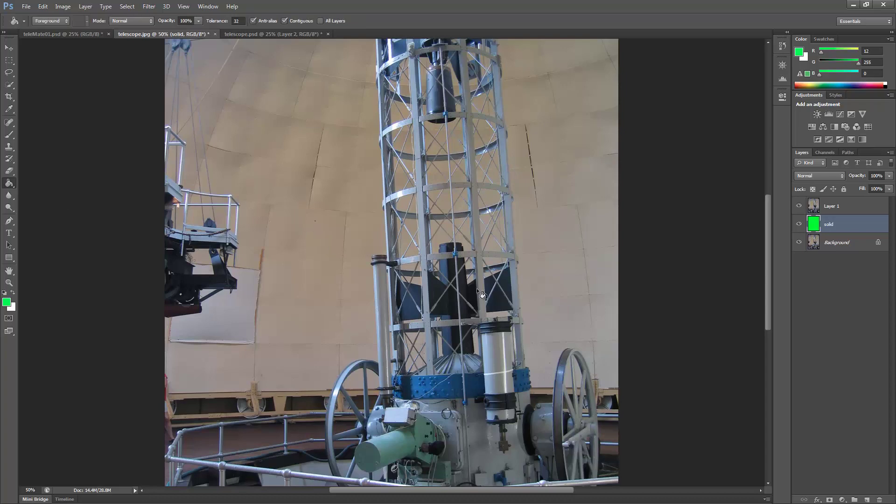
# Step: Toggle Layer 1's visibility to check the green fill, then reselect the solid layer
pyautogui.click(798, 207)
pyautogui.click(799, 208)
pyautogui.click(815, 206)
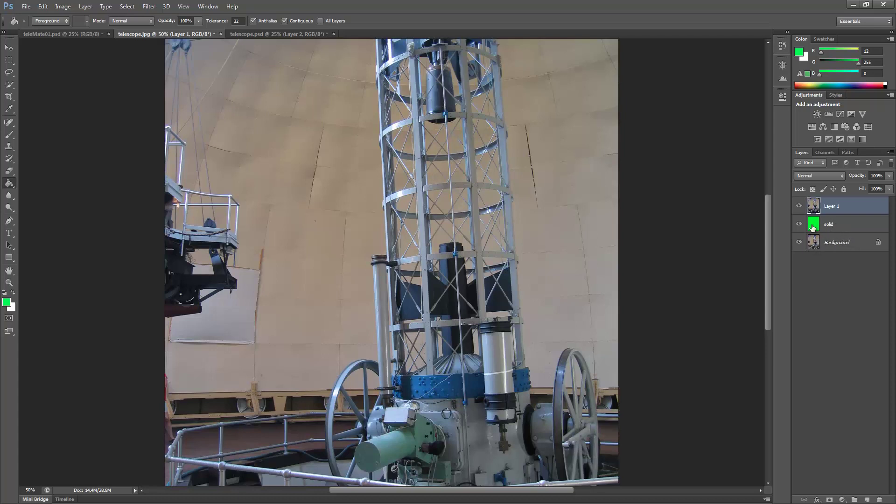
pyautogui.click(831, 225)
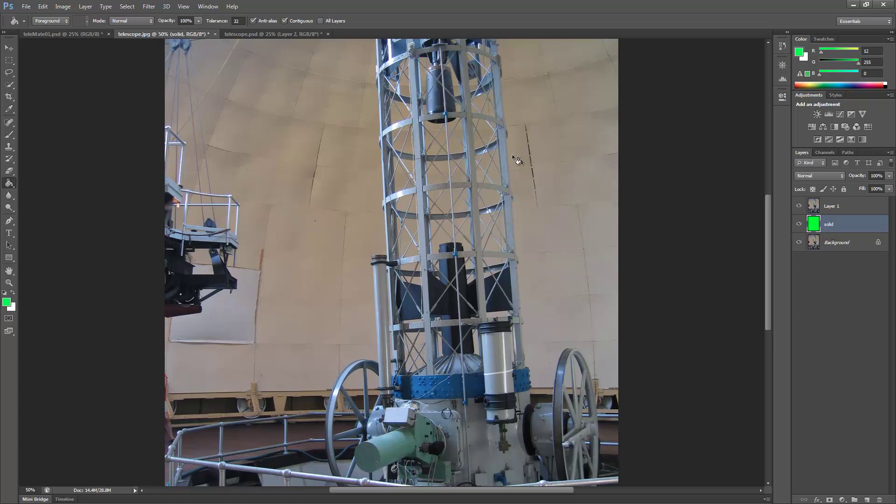
# Step: Pick the Pen tool, select Layer 1, and add a Reveal All vector mask
pyautogui.scroll(-5, 474, 202)
pyautogui.scroll(10, 479, 204)
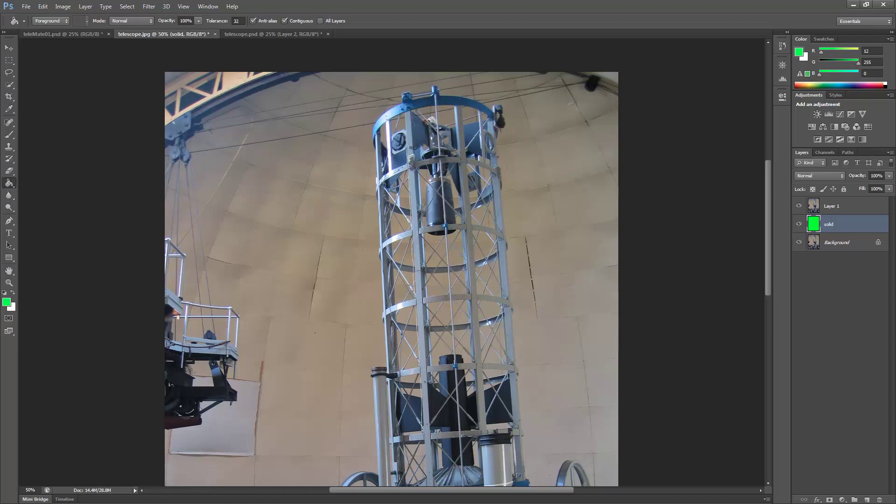
pyautogui.click(9, 220)
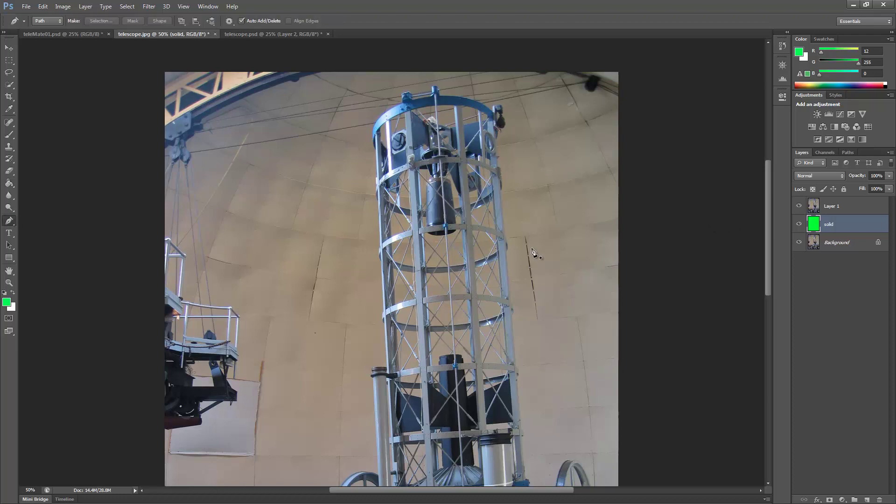
pyautogui.click(821, 211)
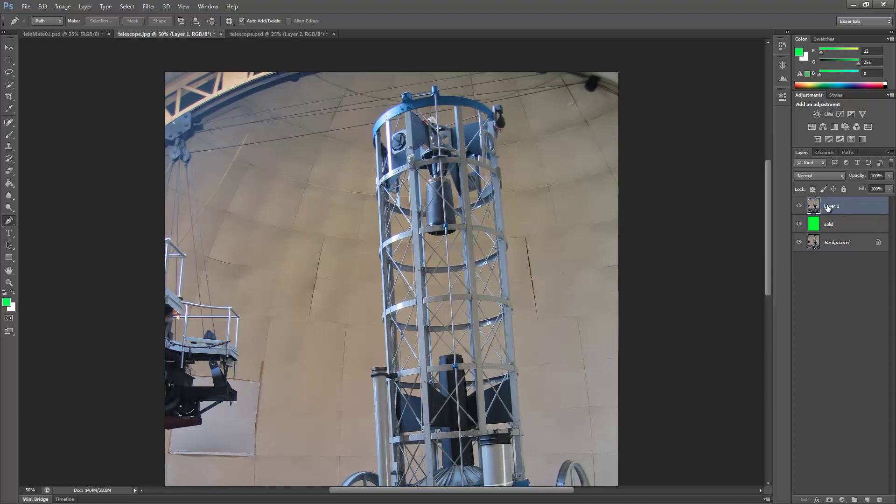
pyautogui.click(59, 6)
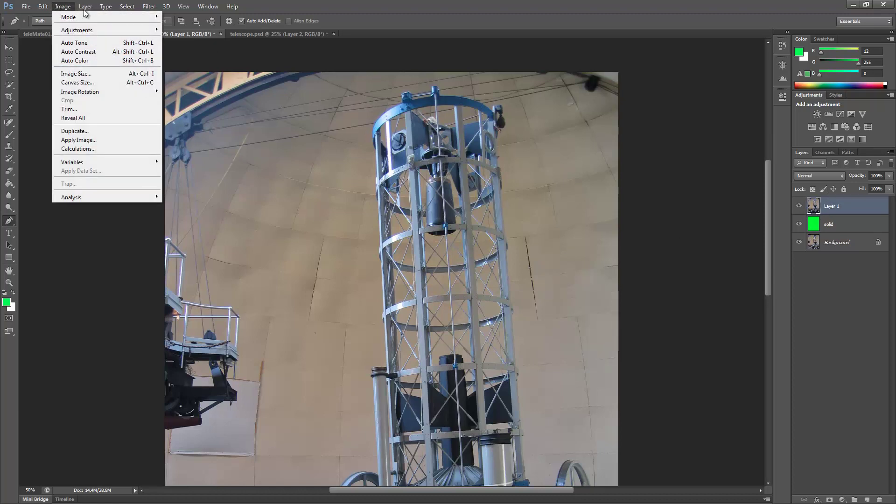
pyautogui.moveTo(86, 7)
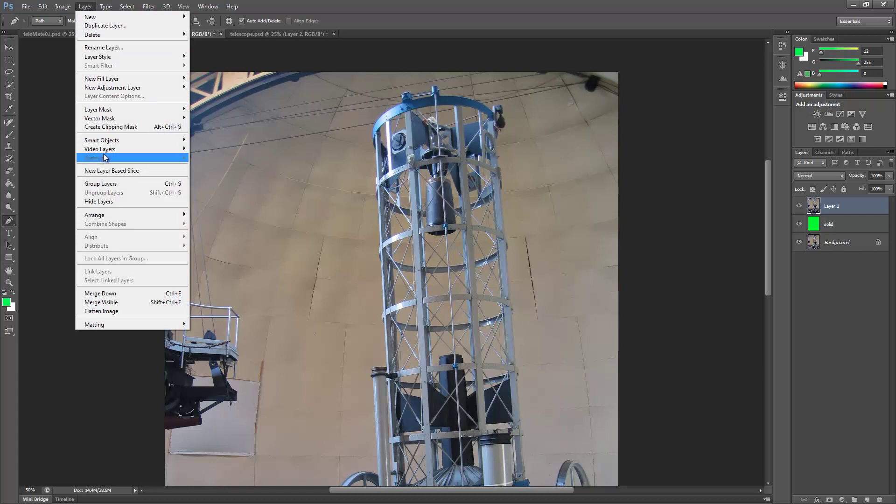
pyautogui.moveTo(101, 120)
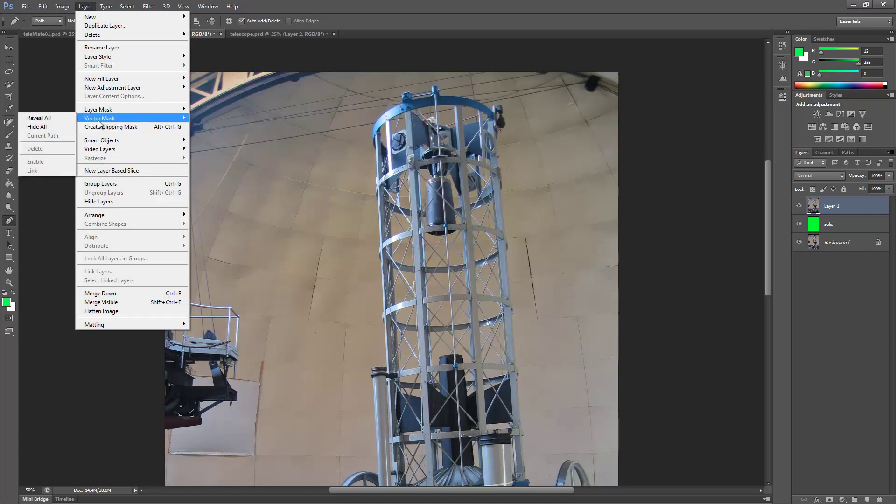
pyautogui.click(46, 119)
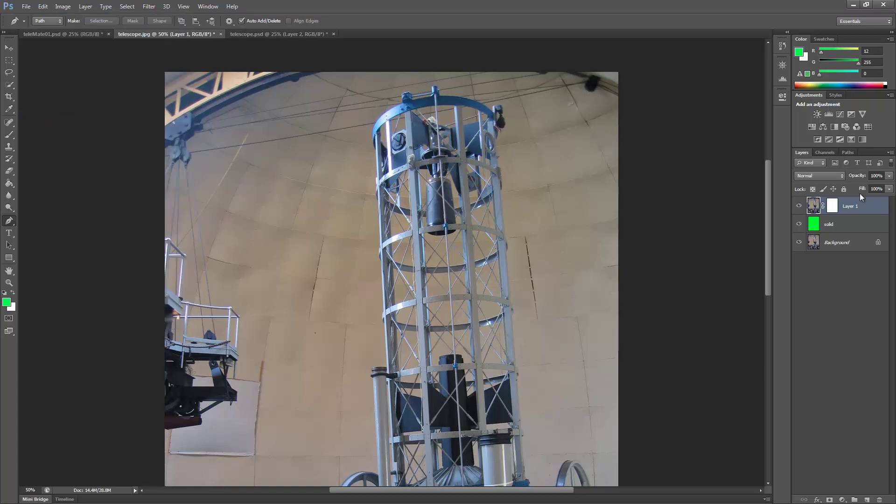
# Step: Target Layer 1's vector mask and place the first Pen anchors along the top ring
pyautogui.click(832, 206)
pyautogui.scroll(5, 484, 267)
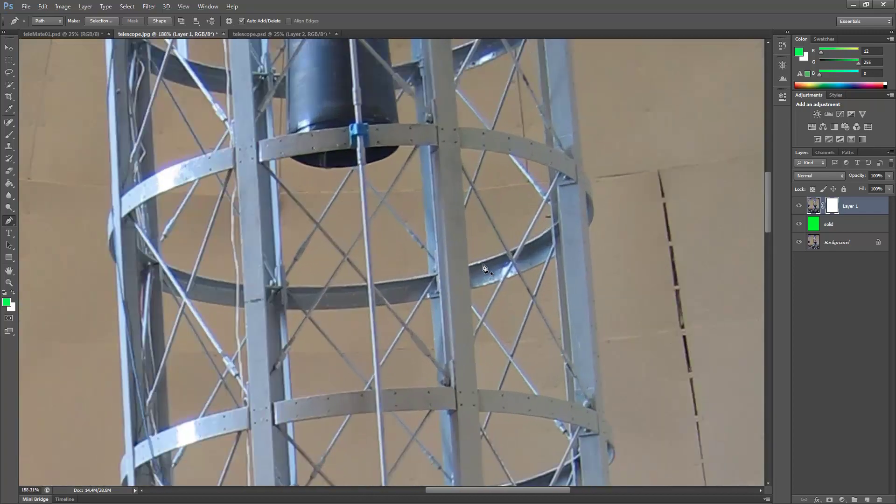
pyautogui.moveTo(525, 140); pyautogui.dragTo(426, 467)
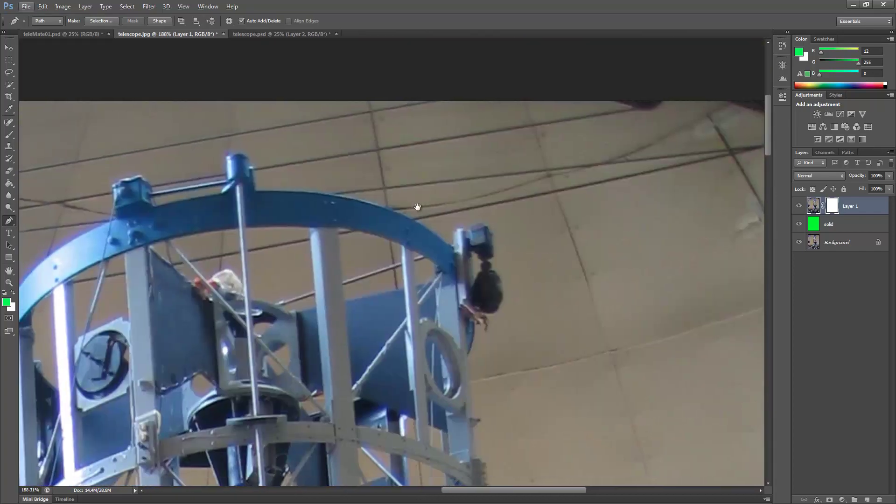
pyautogui.click(453, 247)
pyautogui.moveTo(257, 192); pyautogui.dragTo(112, 197)
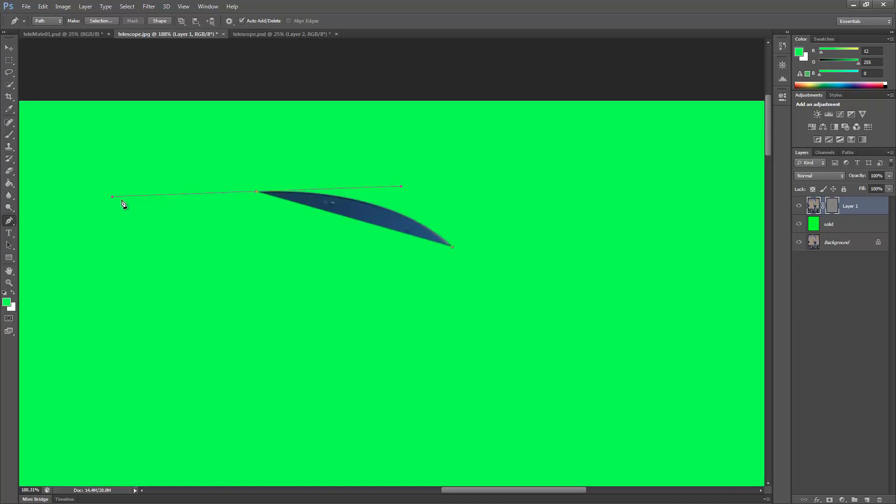
pyautogui.keyDown('alt'); pyautogui.click(257, 192); pyautogui.keyUp('alt')
pyautogui.moveTo(242, 241); pyautogui.dragTo(392, 250)
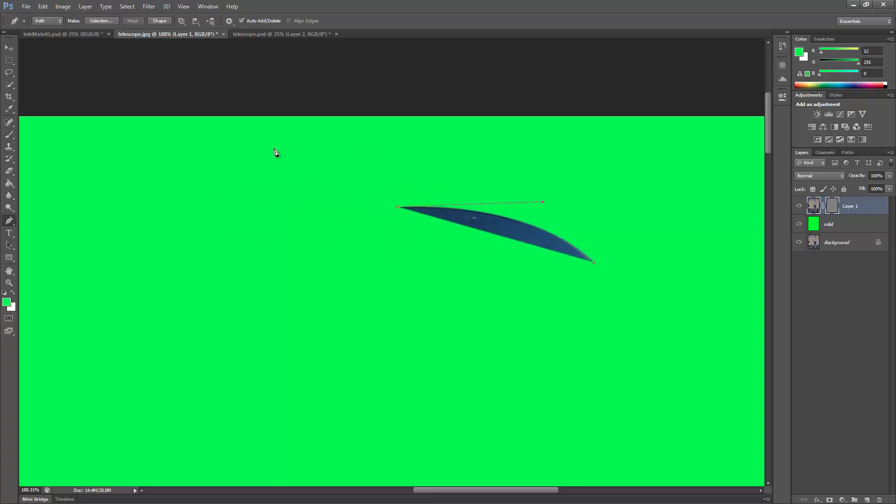
pyautogui.moveTo(374, 298); pyautogui.dragTo(251, 235)
pyautogui.moveTo(783, 244); pyautogui.dragTo(750, 208)
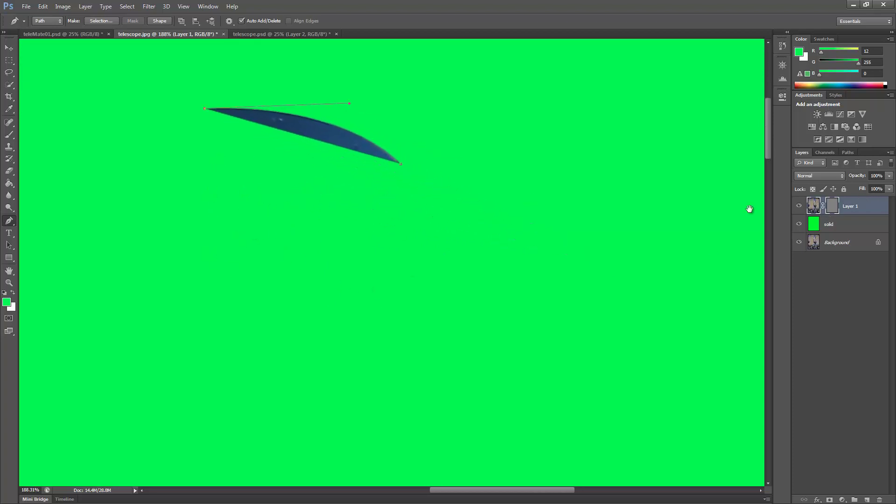
pyautogui.moveTo(326, 176); pyautogui.dragTo(399, 243)
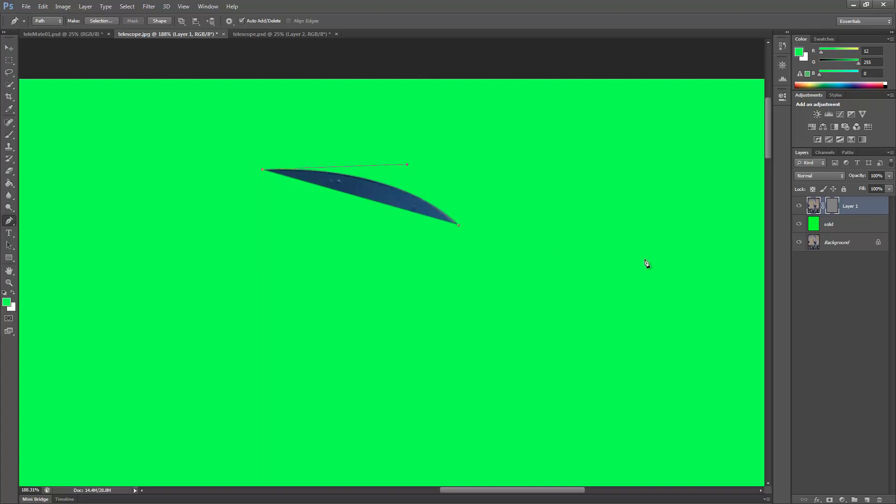
# Step: Set the solid layer's opacity to 31%, then reselect Layer 1's vector mask
pyautogui.click(813, 225)
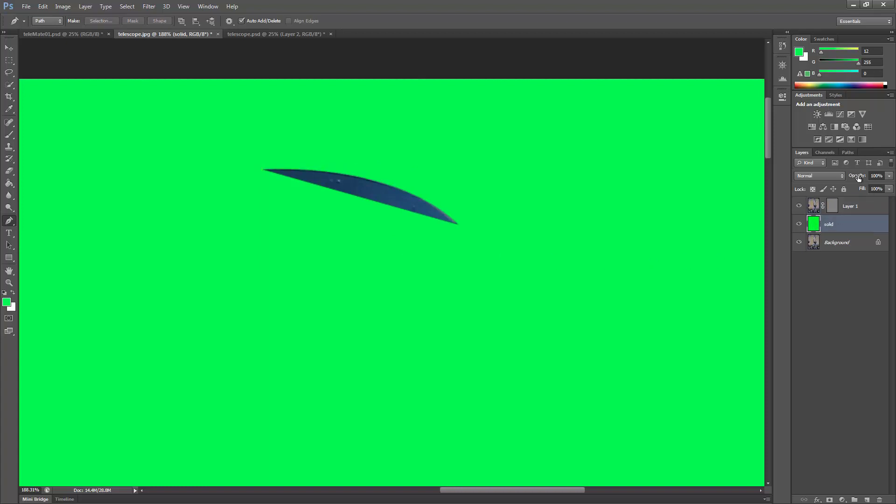
pyautogui.moveTo(854, 180)
pyautogui.mouseDown()
pyautogui.moveTo(839, 178)
pyautogui.moveTo(866, 178)
pyautogui.mouseUp()
pyautogui.press('Return')
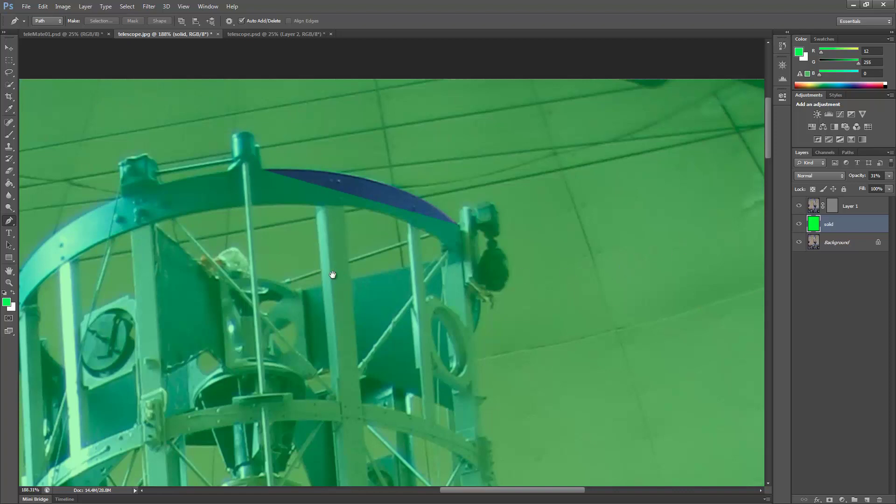
pyautogui.scroll(2, 333, 276)
pyautogui.hscroll(-5, 333, 276)
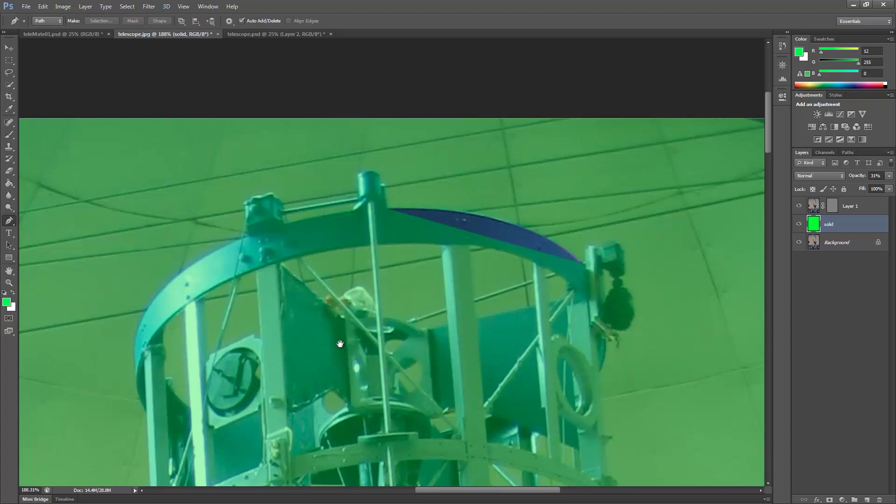
pyautogui.hscroll(1, 341, 345)
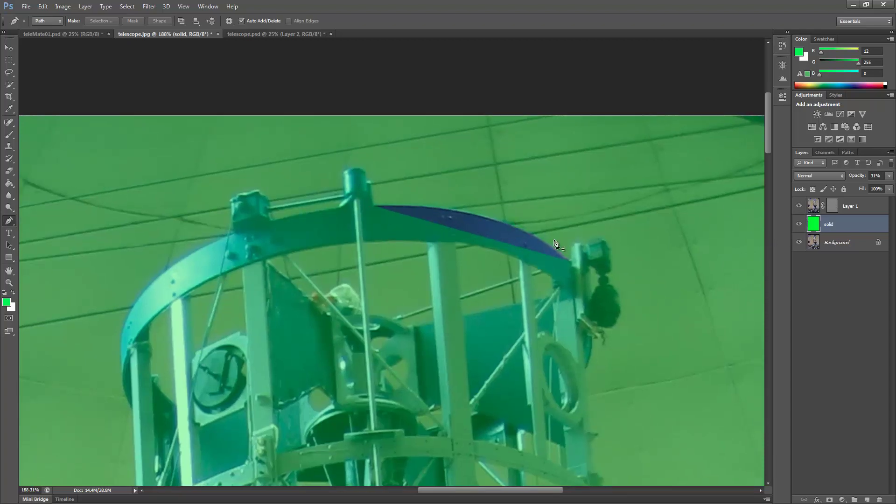
pyautogui.click(833, 207)
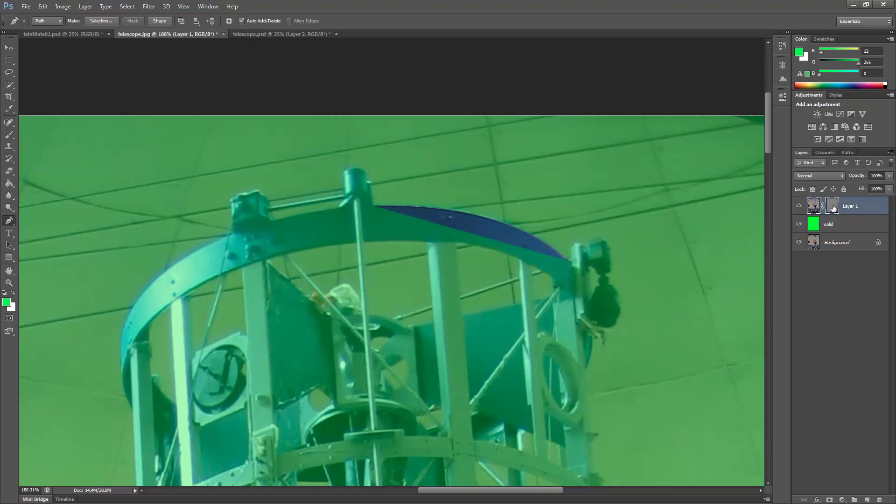
# Step: Continue the mask path up the rod, over the cylinder top and around the left block
pyautogui.click(374, 208)
pyautogui.click(372, 186)
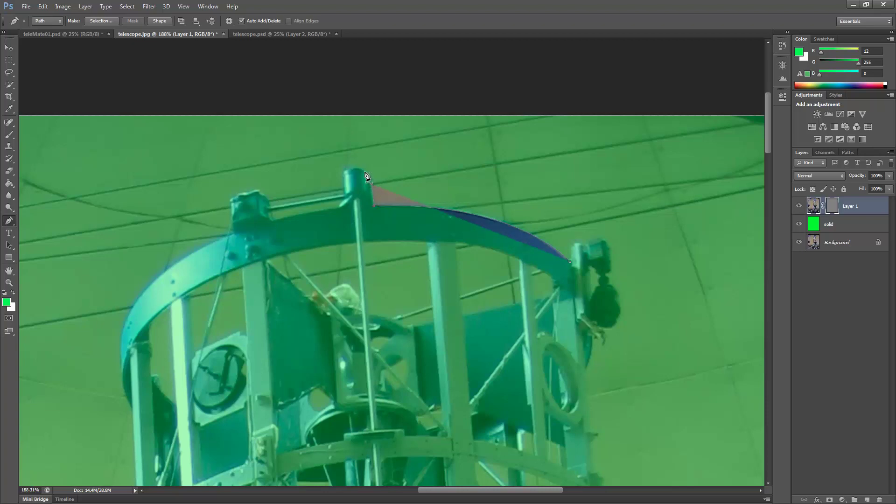
pyautogui.click(366, 172)
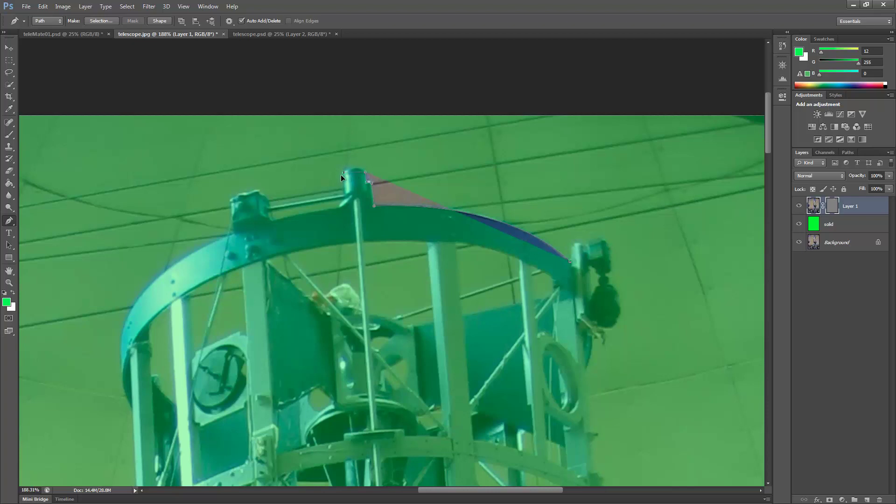
pyautogui.moveTo(344, 172); pyautogui.dragTo(355, 166)
pyautogui.keyDown('alt'); pyautogui.click(344, 172); pyautogui.keyUp('alt')
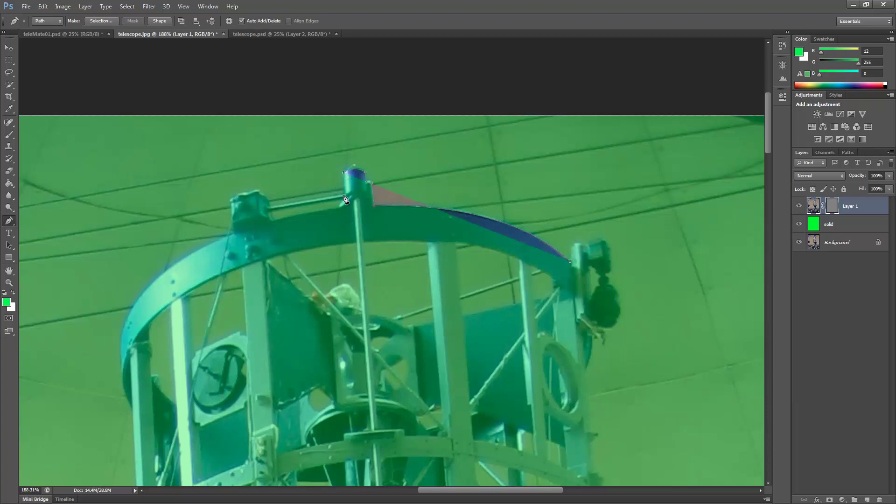
pyautogui.click(344, 199)
pyautogui.click(269, 205)
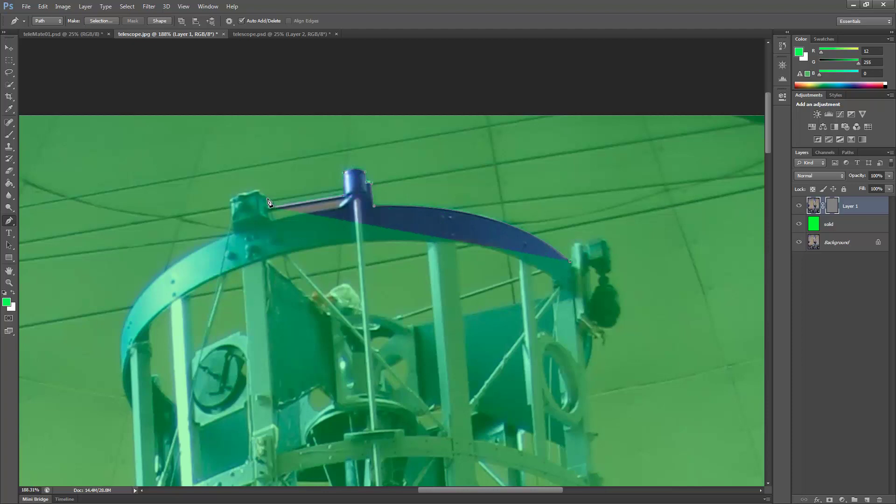
pyautogui.click(268, 200)
pyautogui.click(259, 191)
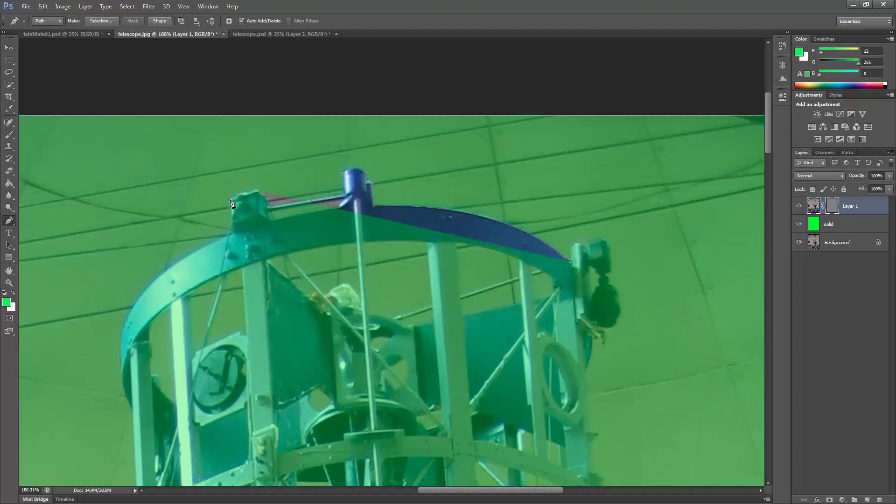
pyautogui.click(230, 201)
pyautogui.click(231, 225)
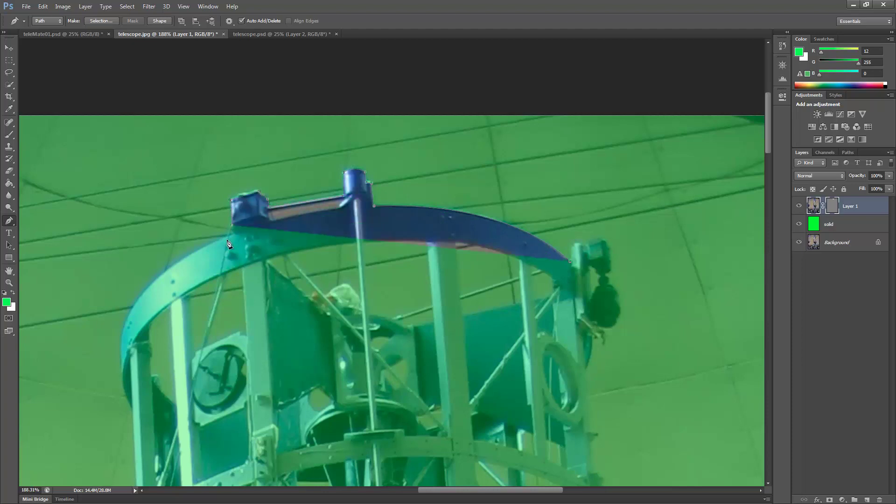
# Step: Extend the path down the ring's outer left edge to its lower rim
pyautogui.moveTo(199, 276); pyautogui.dragTo(374, 209)
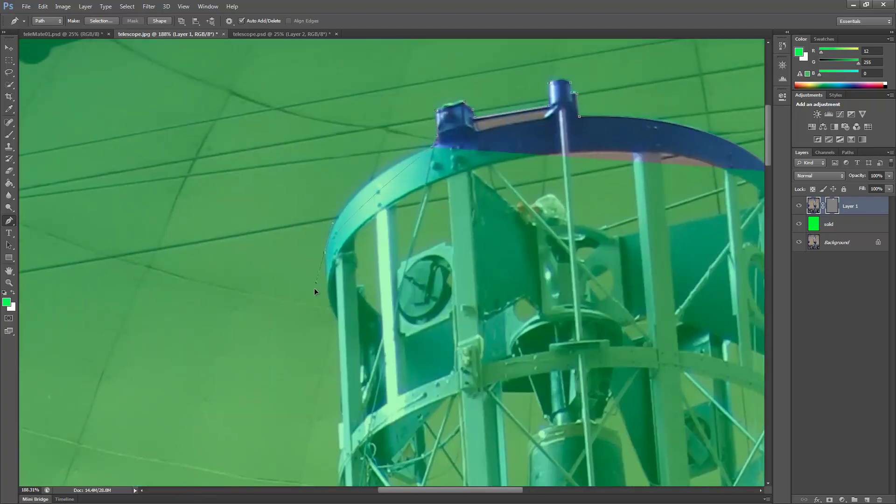
pyautogui.click(311, 328)
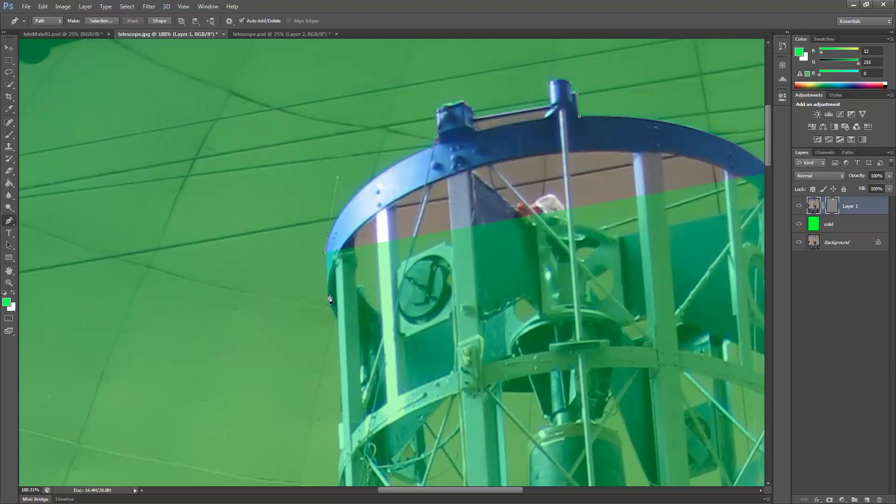
pyautogui.moveTo(330, 299); pyautogui.dragTo(365, 270)
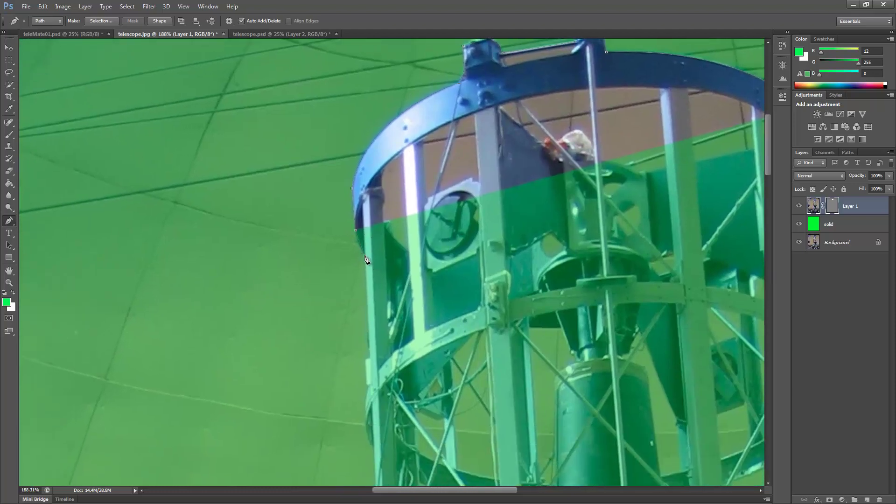
pyautogui.click(369, 262)
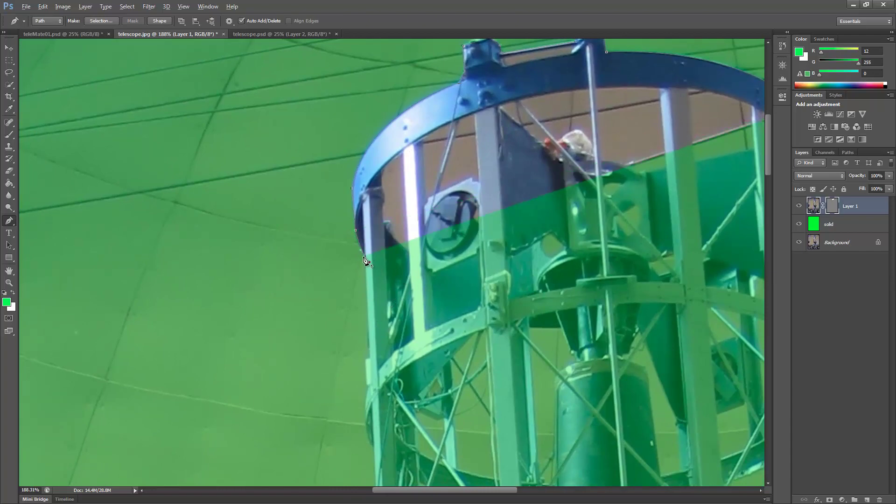
pyautogui.click(370, 360)
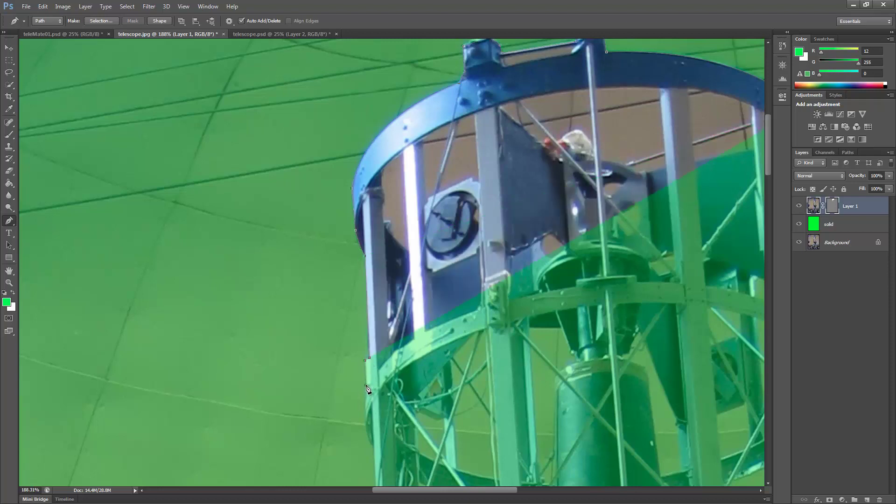
pyautogui.click(367, 385)
pyautogui.moveTo(403, 365); pyautogui.dragTo(373, 296)
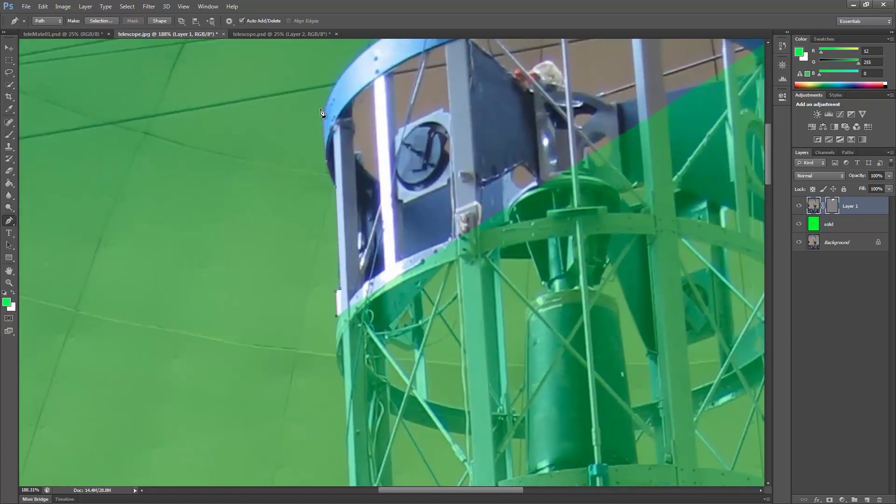
# Step: Add a Pen anchor on the ring's lower right edge
pyautogui.scroll(-2, 302, 358)
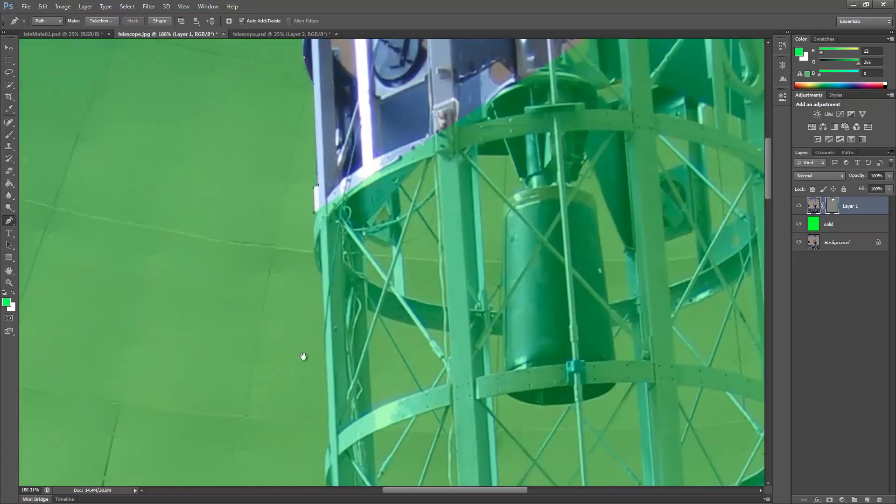
pyautogui.scroll(8, 317, 496)
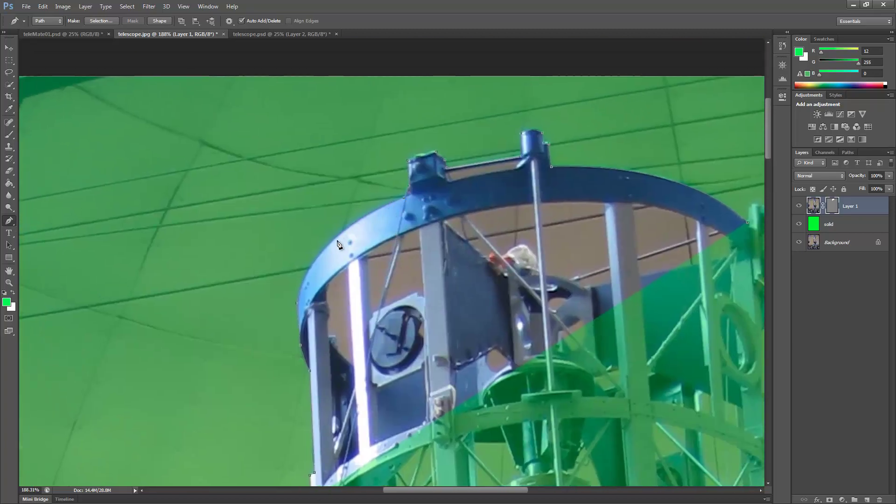
pyautogui.scroll(-5, 356, 398)
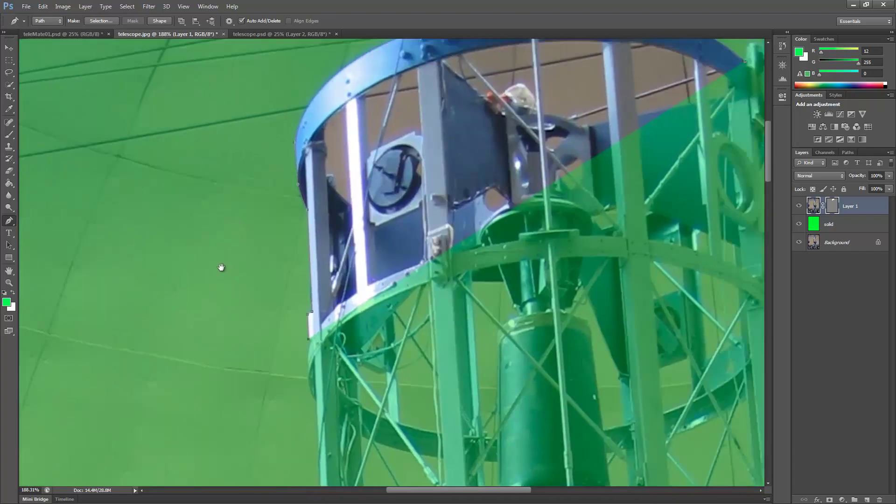
pyautogui.hscroll(5, 220, 266)
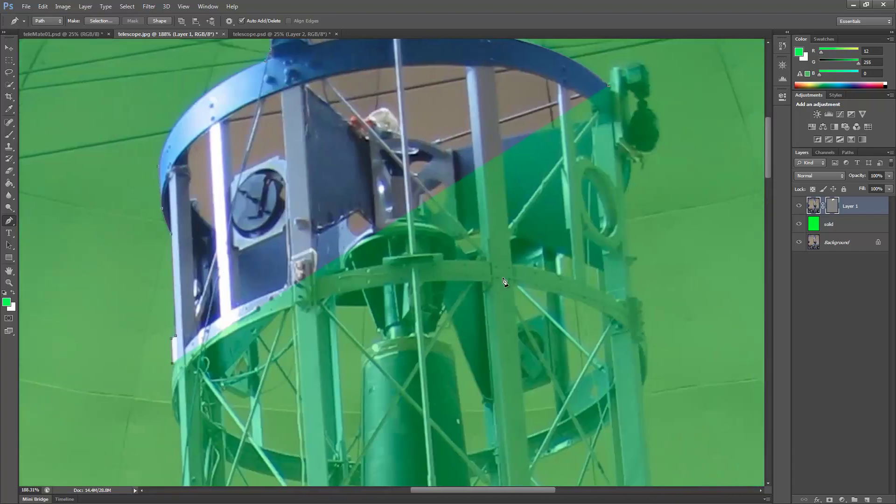
pyautogui.click(600, 237)
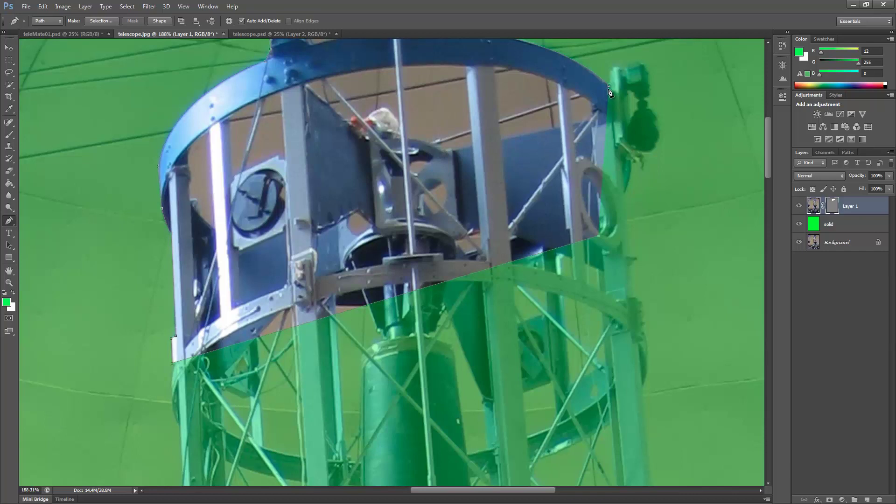
pyautogui.click(609, 87)
# Step: Zoom to 444% and place anchors at the top bracket's three corners, then zoom out
pyautogui.scroll(4, 534, 126)
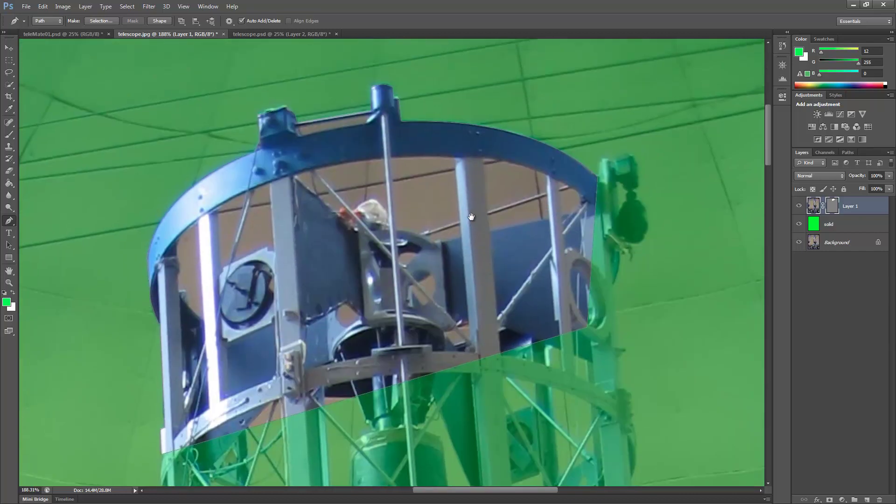
pyautogui.scroll(3, 294, 136)
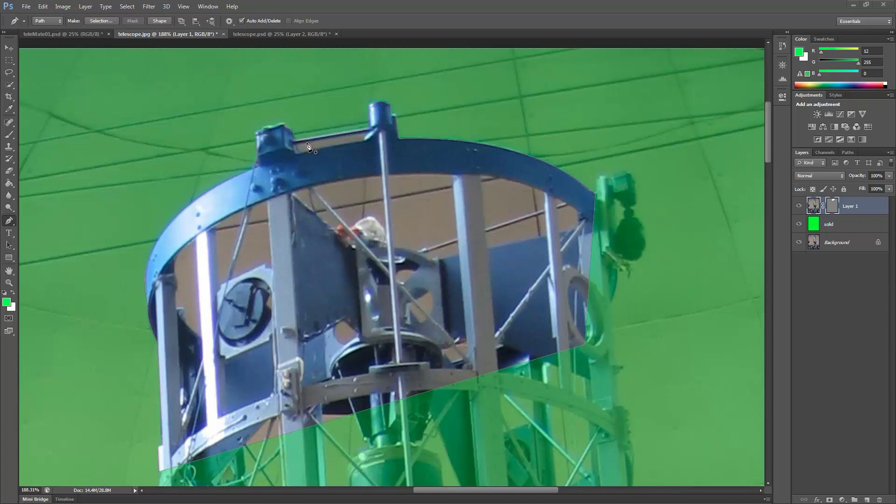
pyautogui.scroll(5, 308, 150)
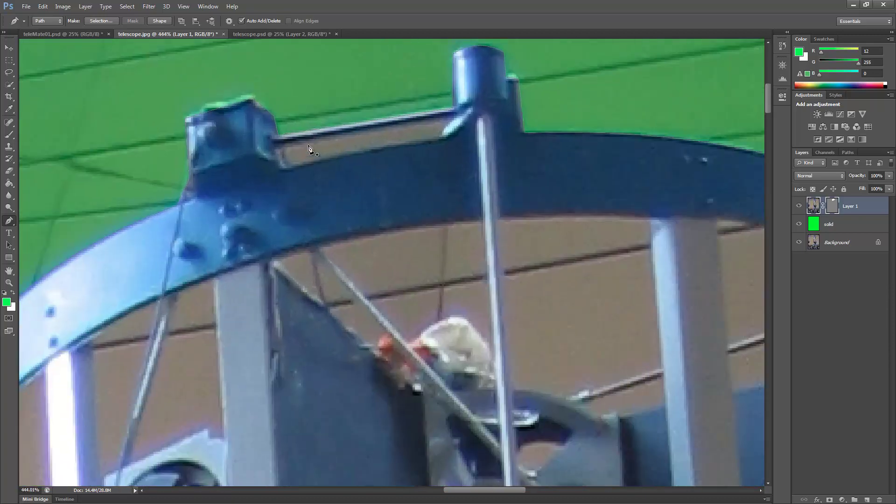
pyautogui.click(283, 150)
pyautogui.click(454, 120)
pyautogui.click(439, 137)
pyautogui.scroll(-5, 286, 157)
pyautogui.scroll(-3, 470, 224)
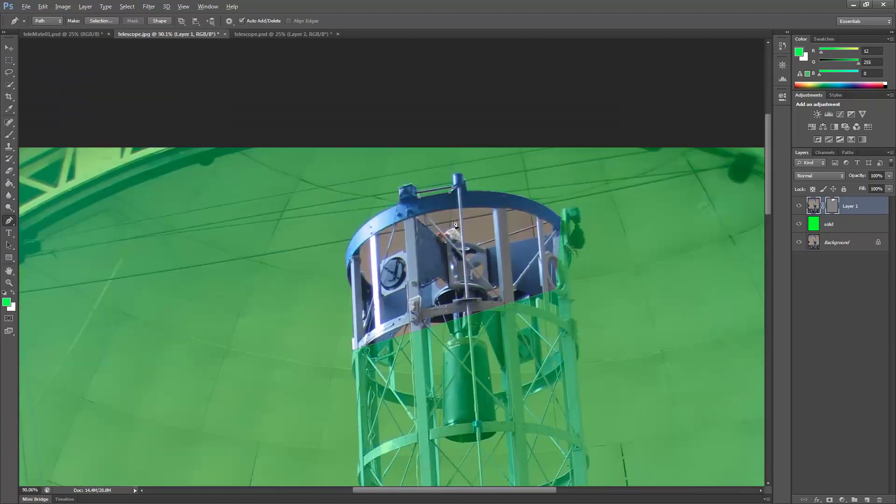
# Step: Switch to the finished telescope.psd document and select Layer 0 copy
pyautogui.moveTo(512, 335); pyautogui.dragTo(594, 225)
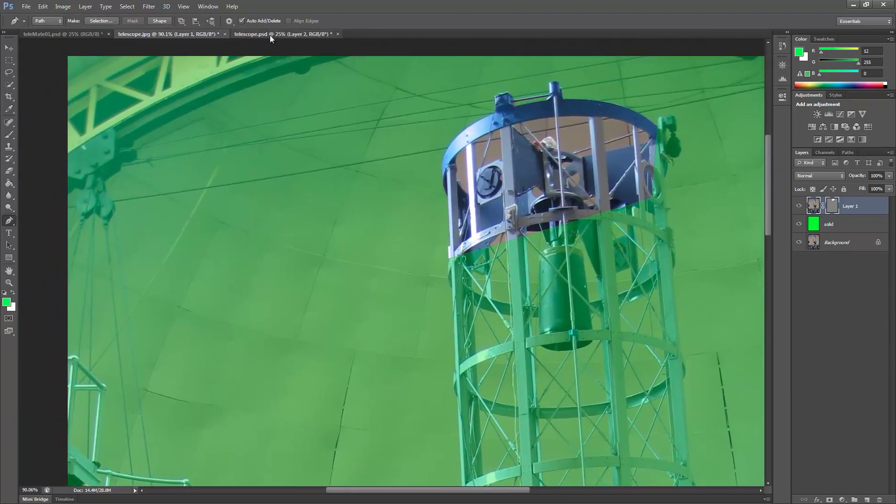
pyautogui.click(270, 35)
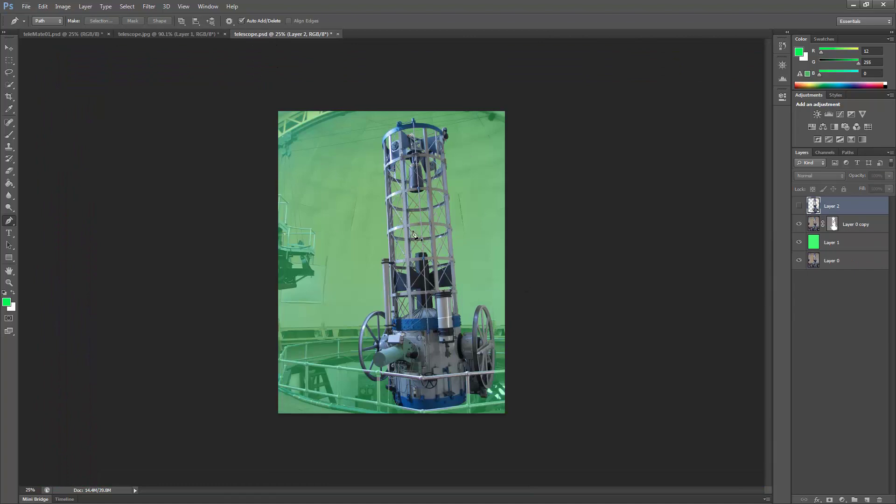
pyautogui.scroll(1, 444, 234)
pyautogui.click(836, 226)
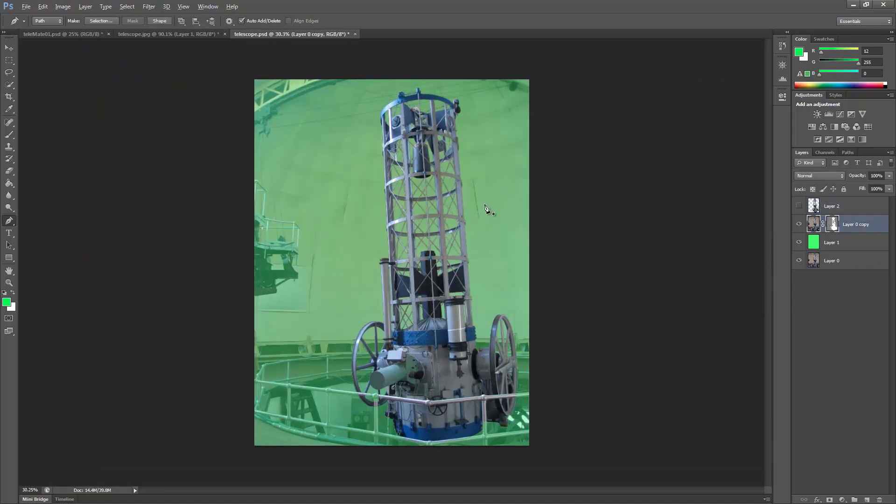
pyautogui.scroll(5, 486, 209)
pyautogui.scroll(5, 462, 196)
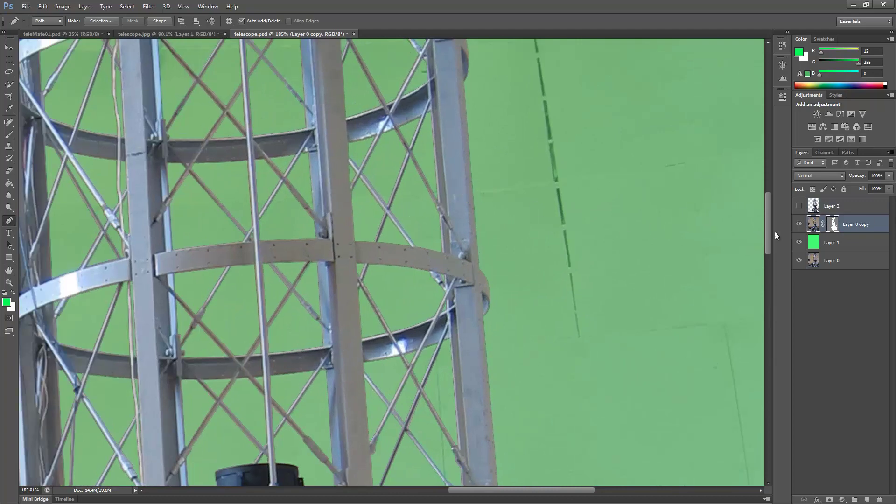
# Step: Try the Path Selection tool, undo the stray path move, and dismiss the layer error
pyautogui.click(8, 245)
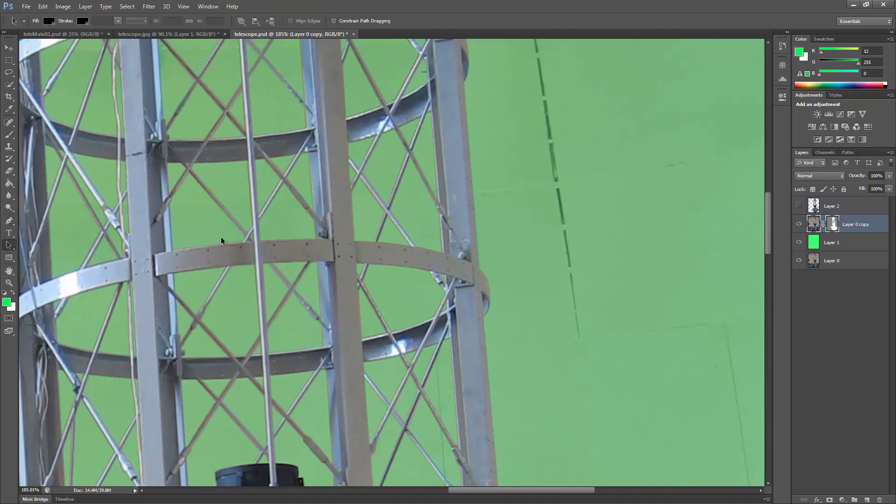
pyautogui.moveTo(172, 205)
pyautogui.mouseDown()
pyautogui.moveTo(266, 219)
pyautogui.moveTo(171, 214)
pyautogui.moveTo(181, 202)
pyautogui.moveTo(171, 201)
pyautogui.mouseUp()
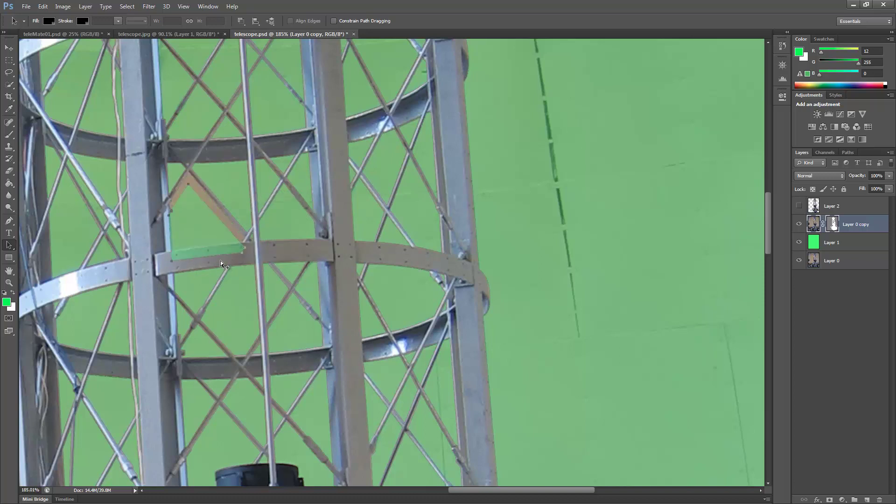
pyautogui.hotkey('alt', ']')
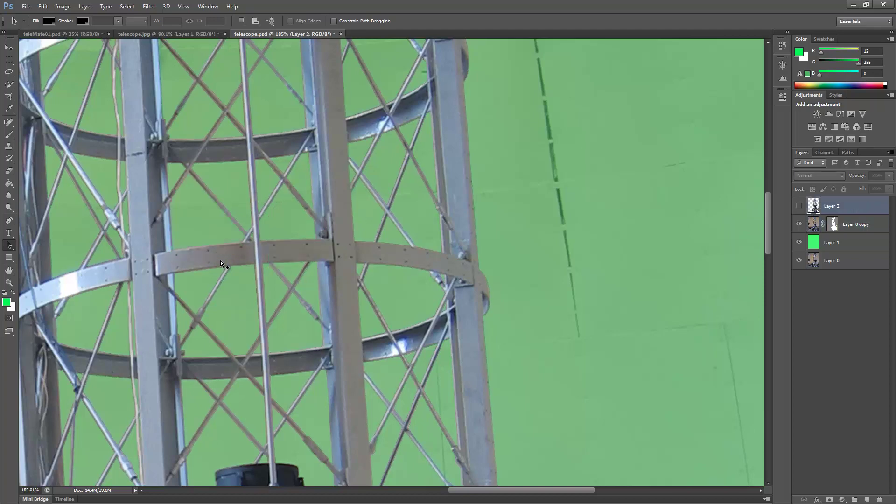
pyautogui.click(511, 240)
pyautogui.click(275, 250)
pyautogui.scroll(-5, 358, 274)
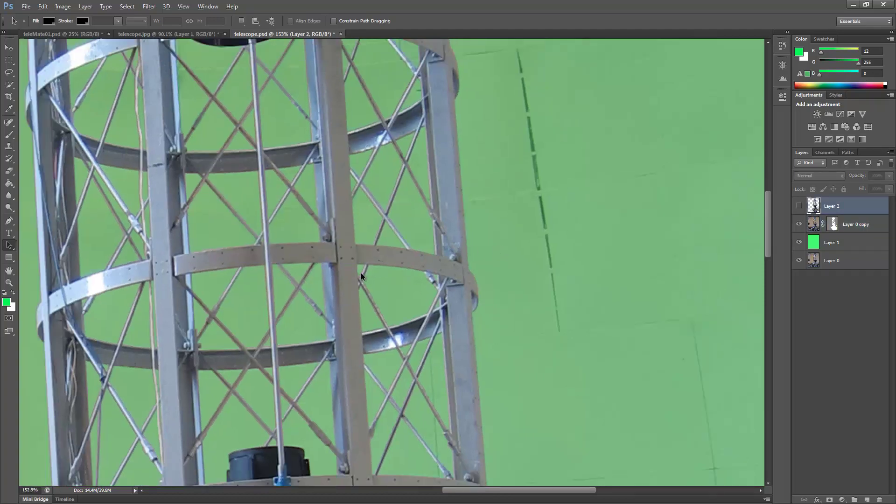
pyautogui.scroll(-2, 353, 273)
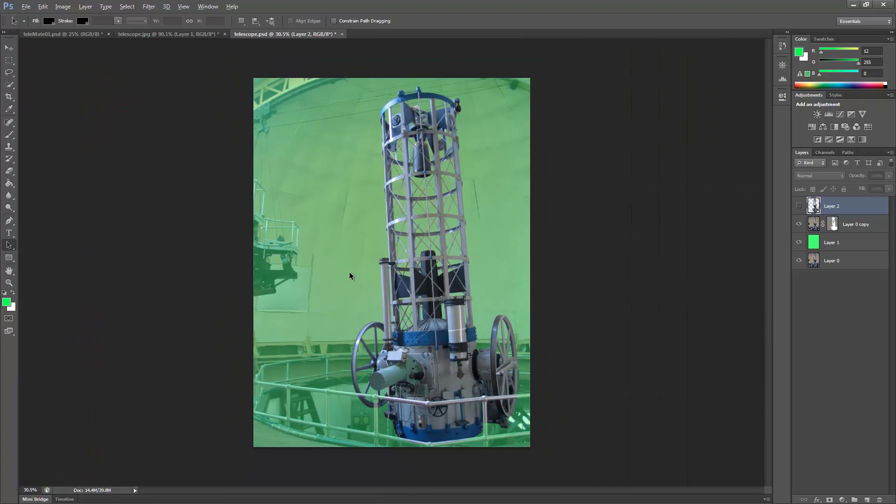